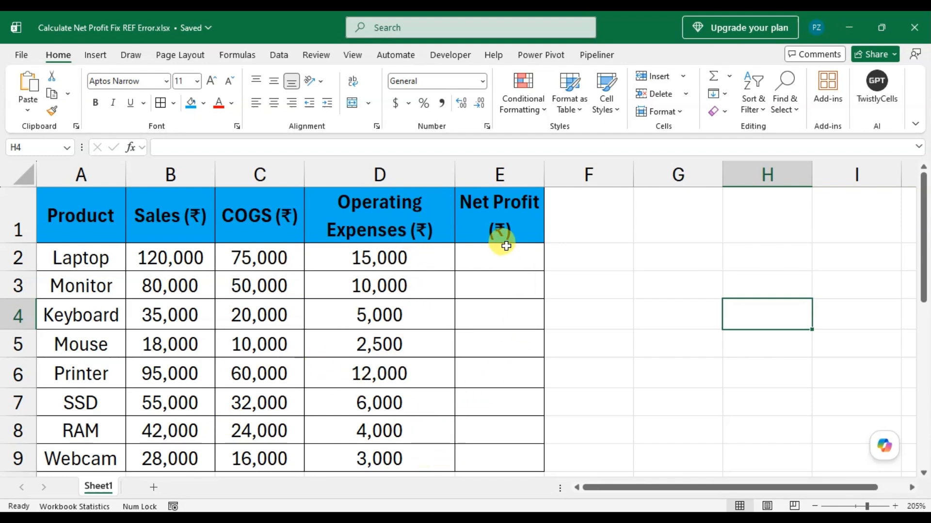
Step: Enter the formula =B2-C2-D2 in E2 to calculate the Laptop's net profit
{"action": "left_click", "coordinate": [514, 264]}
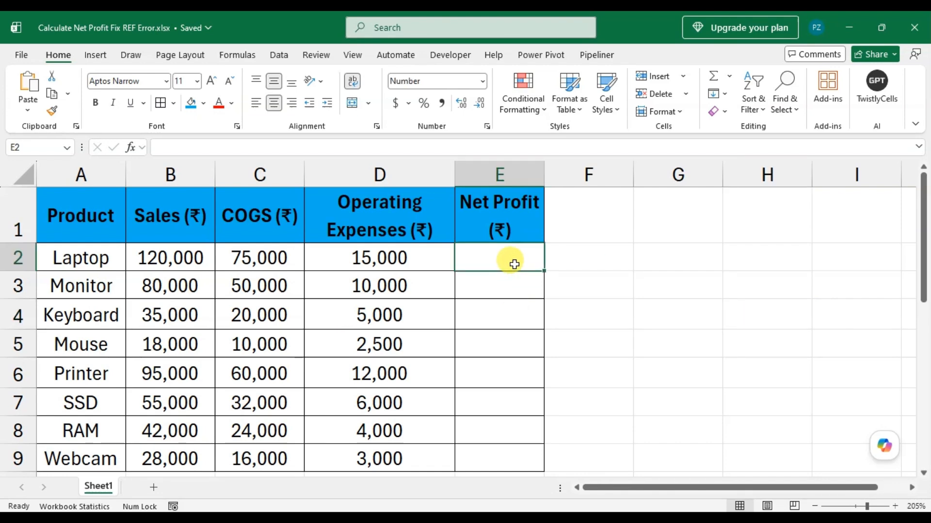
{"action": "type", "text": "="}
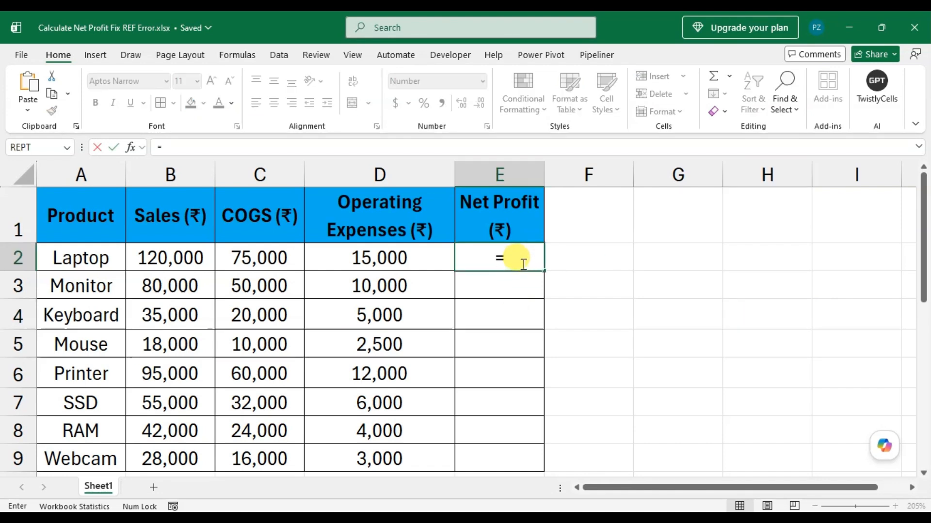
{"action": "key", "text": "Left"}
{"action": "key", "text": "Left"}
{"action": "key", "text": "Left"}
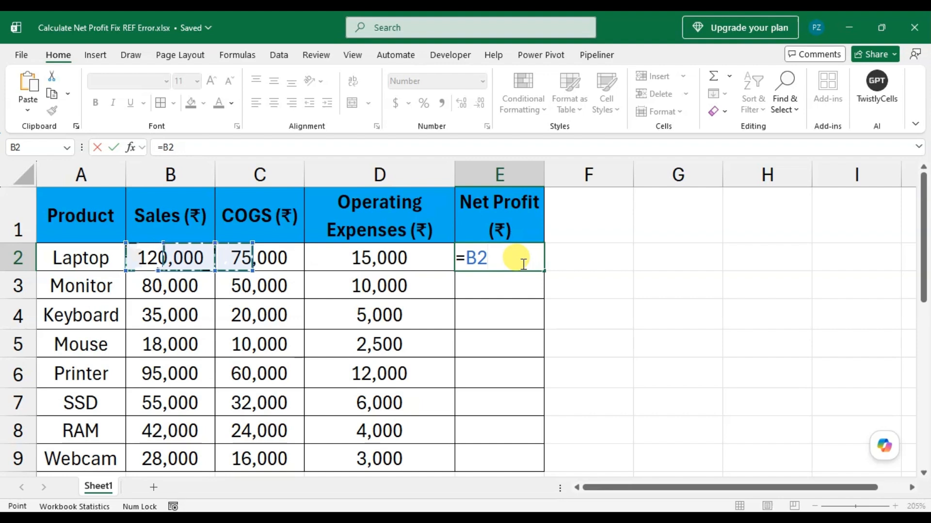
{"action": "type", "text": "-"}
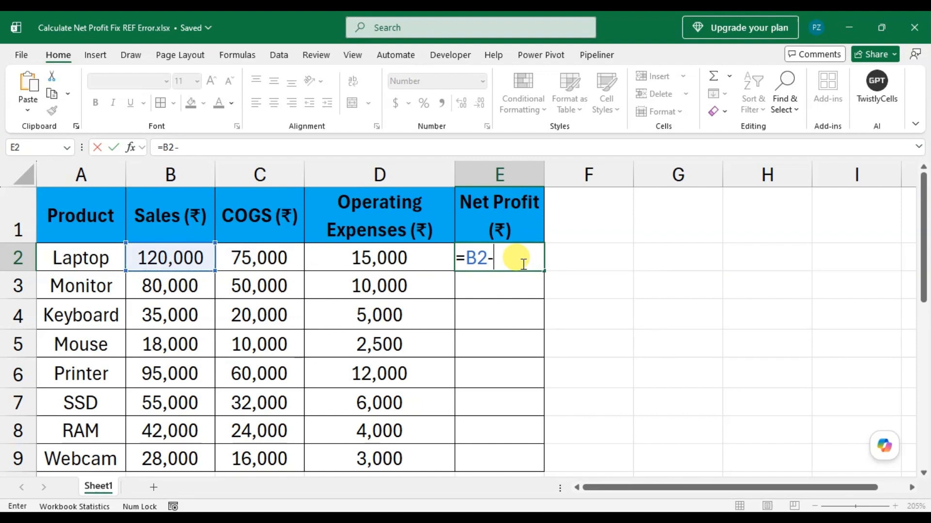
{"action": "key", "text": "Left"}
{"action": "key", "text": "Left"}
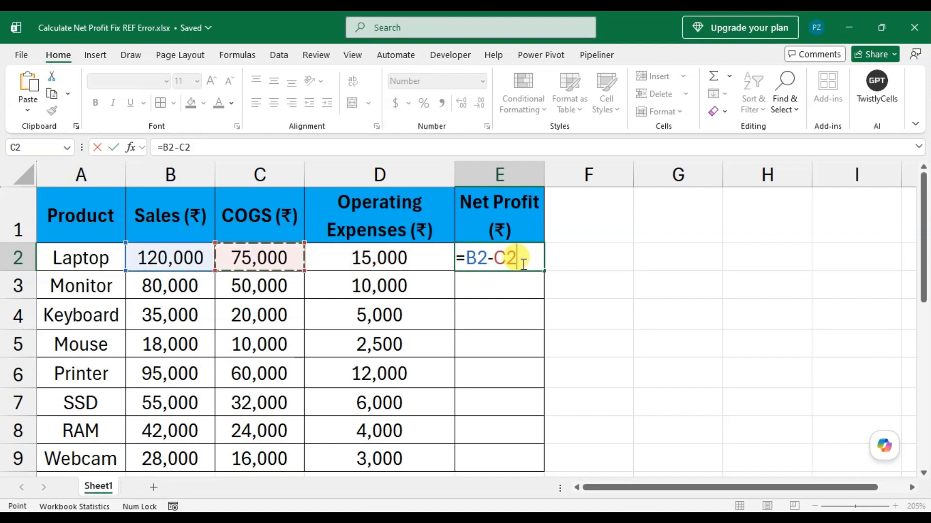
{"action": "type", "text": "-"}
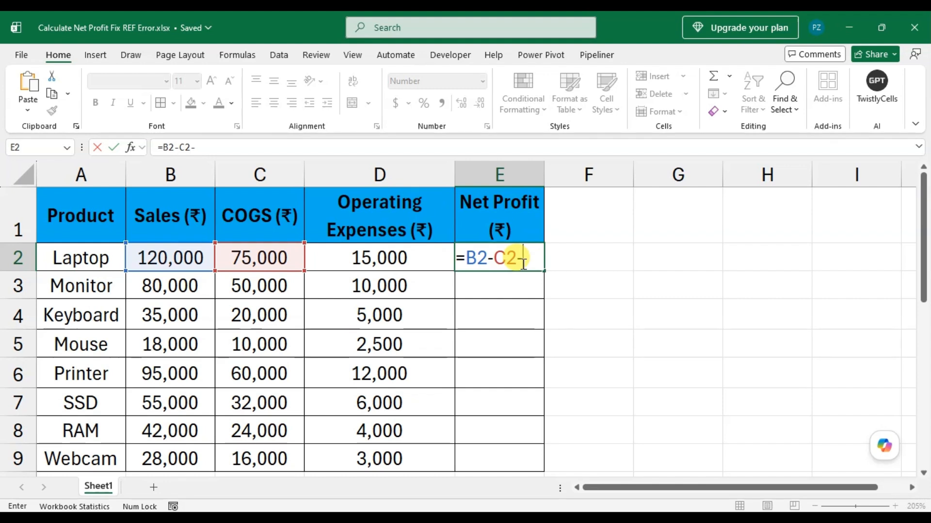
{"action": "key", "text": "Left"}
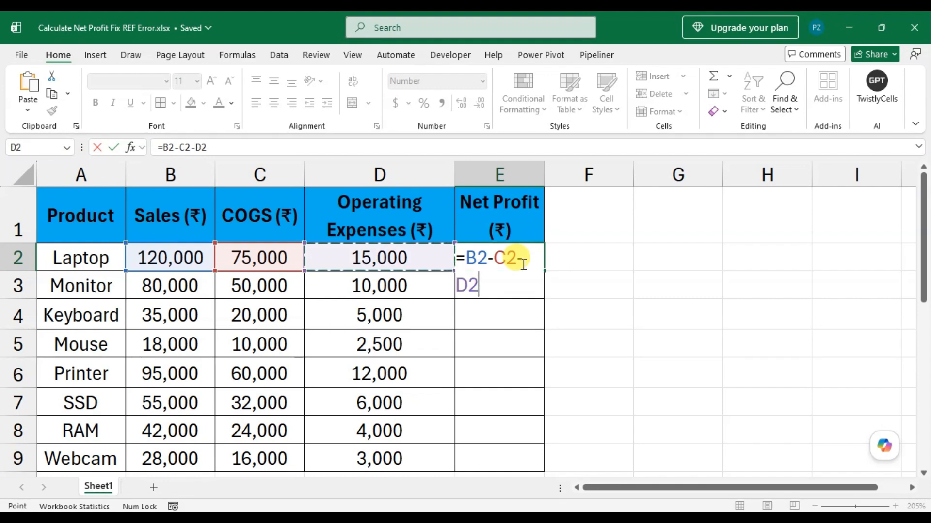
{"action": "key", "text": "Return"}
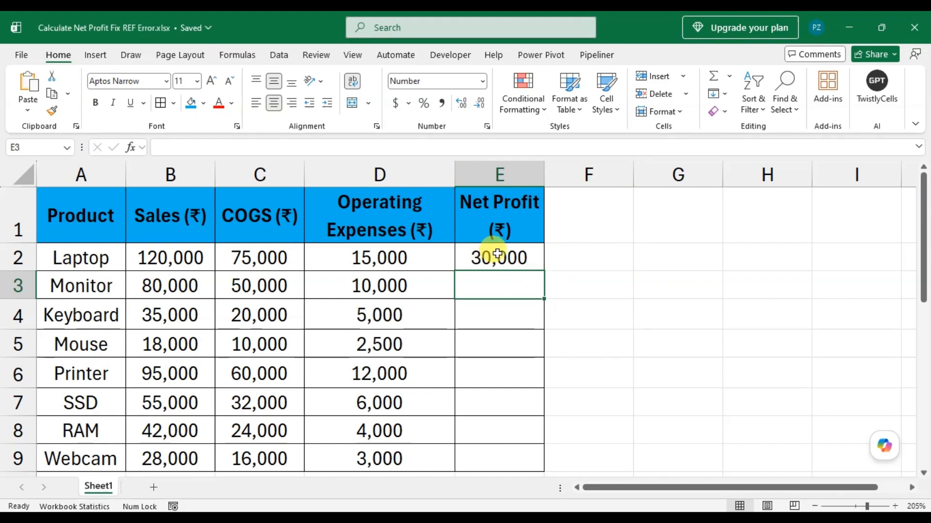
Step: Fill the net profit formula from E2 down through E9 for all remaining products
{"action": "left_click", "coordinate": [524, 262]}
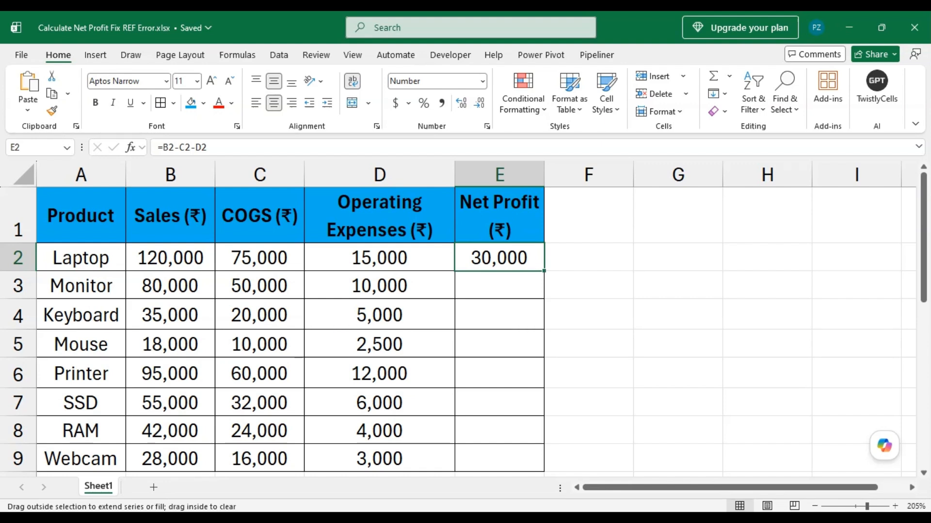
{"action": "double_click", "coordinate": [544, 271]}
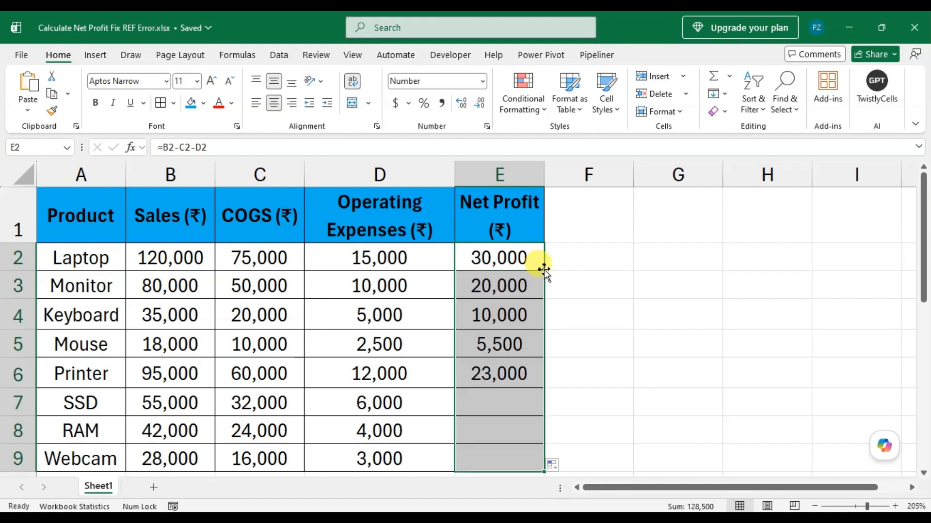
{"action": "left_click", "coordinate": [508, 431]}
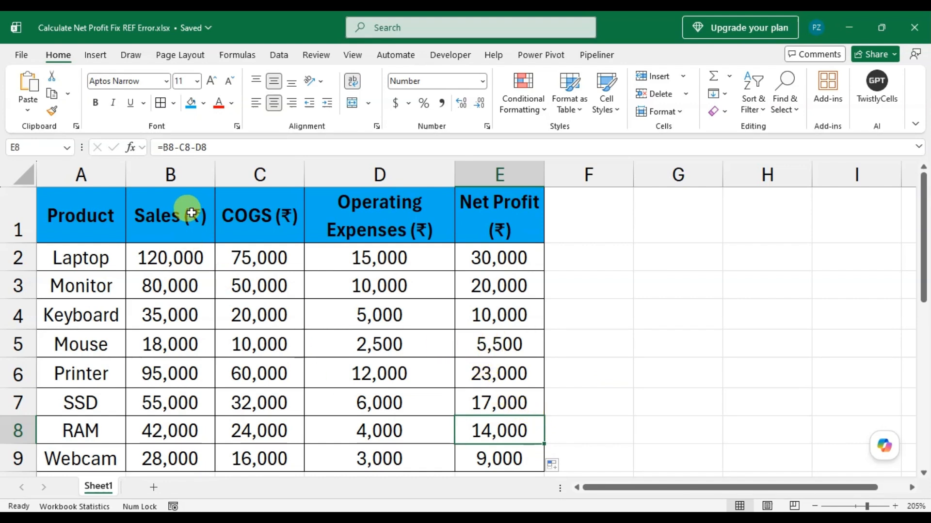
Step: Delete the entire COGS (₹) column C from the sheet
{"action": "left_click", "coordinate": [249, 167]}
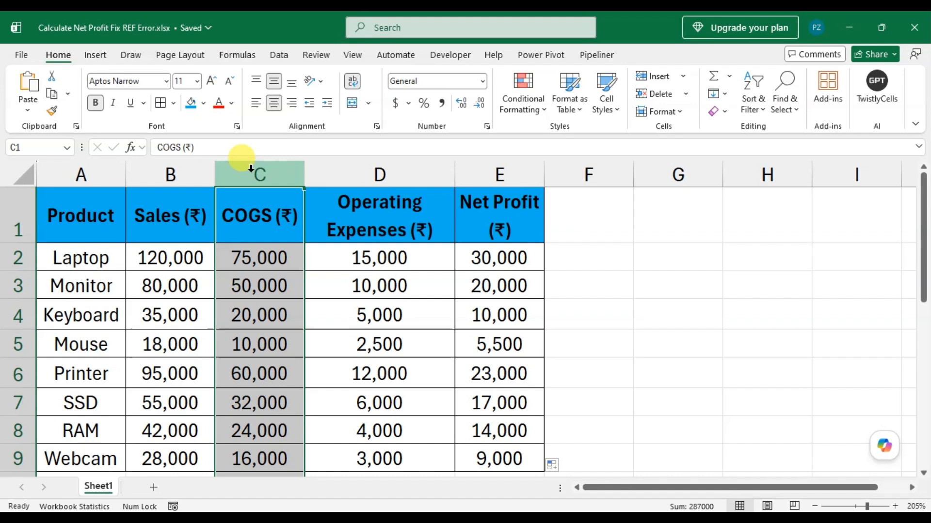
{"action": "right_click", "coordinate": [251, 168]}
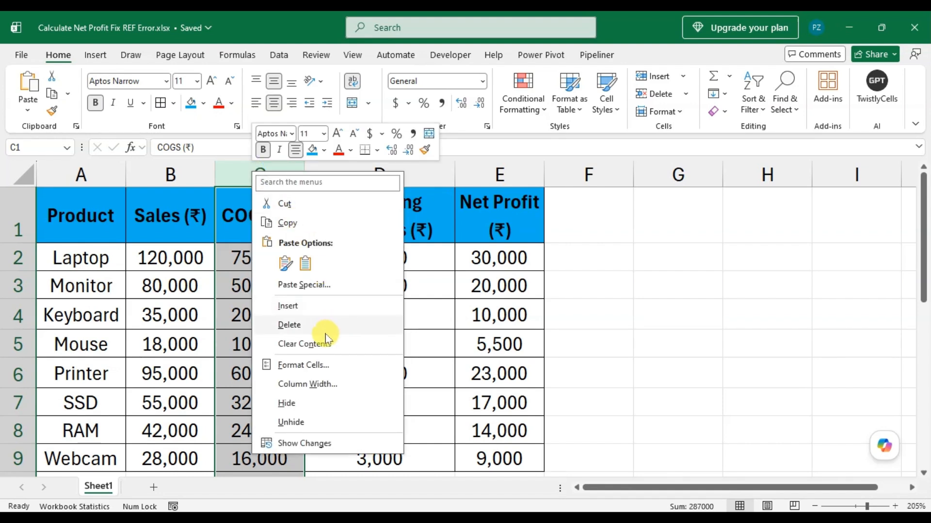
{"action": "left_click", "coordinate": [290, 325]}
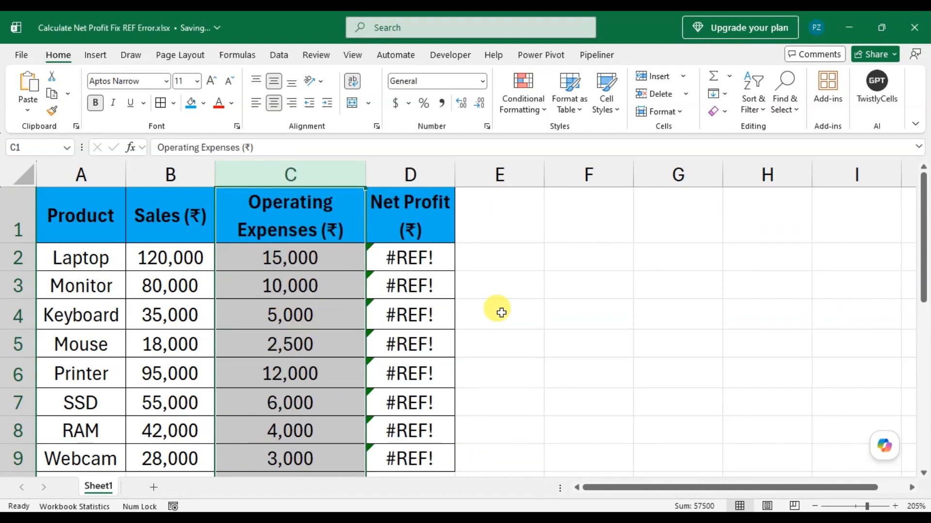
{"action": "left_click", "coordinate": [501, 312]}
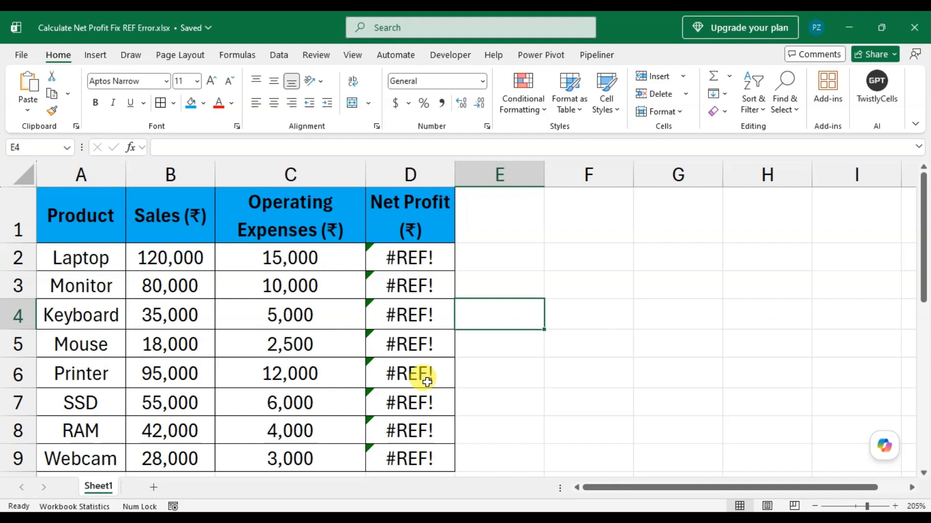
Step: Remove the broken #REF! reference from the Net Profit formula in D2 so that it reads =B2-C2
{"action": "left_click", "coordinate": [426, 258]}
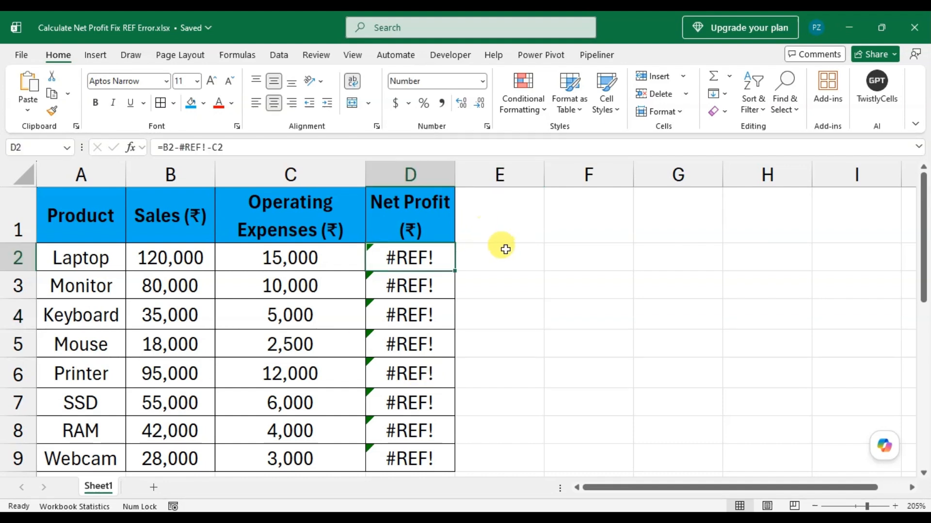
{"action": "double_click", "coordinate": [429, 257]}
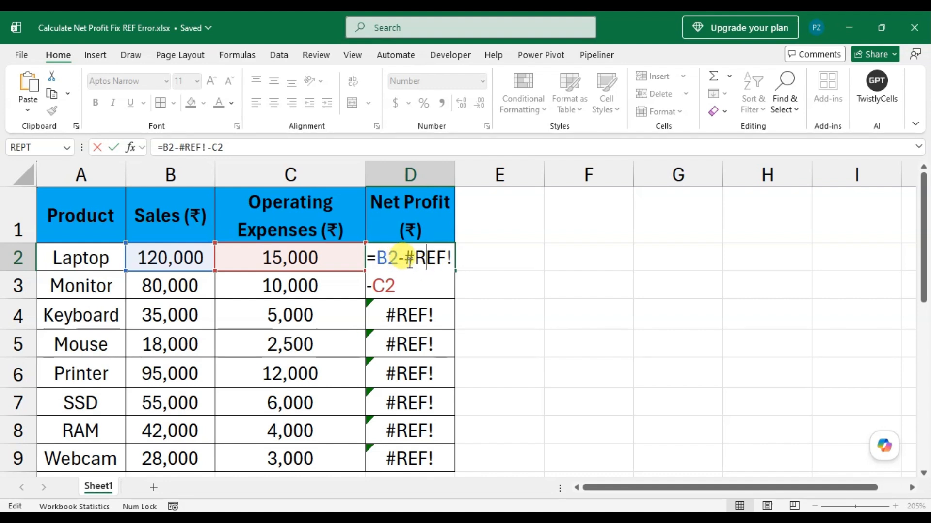
{"action": "left_click_drag", "start_coordinate": [406, 257], "coordinate": [457, 258]}
{"action": "key", "text": "BackSpace"}
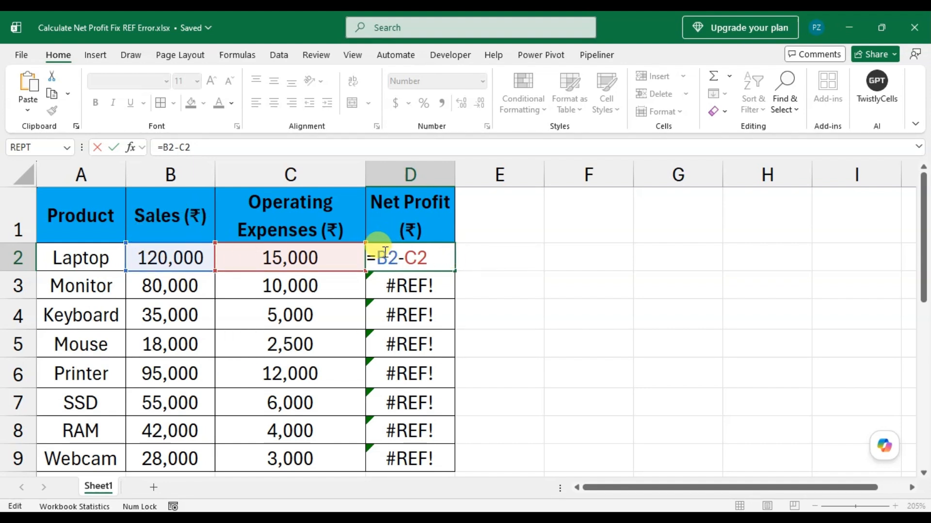
{"action": "key", "text": "Return"}
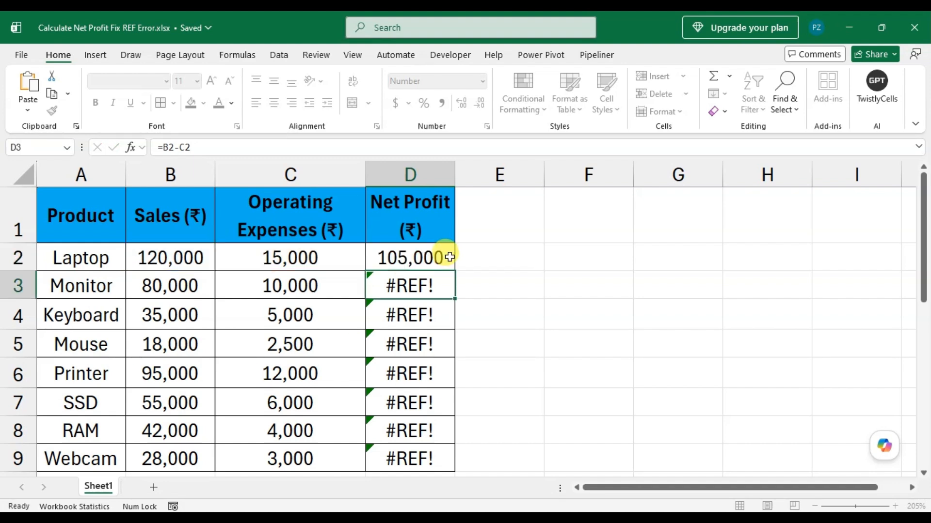
Step: Fill the corrected Net Profit formula from D2 down through D9
{"action": "left_click", "coordinate": [452, 262]}
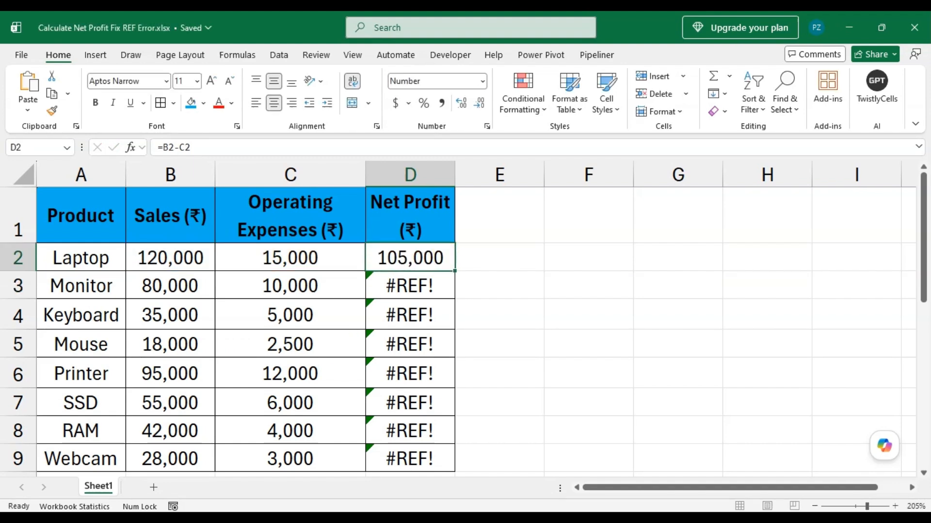
{"action": "double_click", "coordinate": [455, 271]}
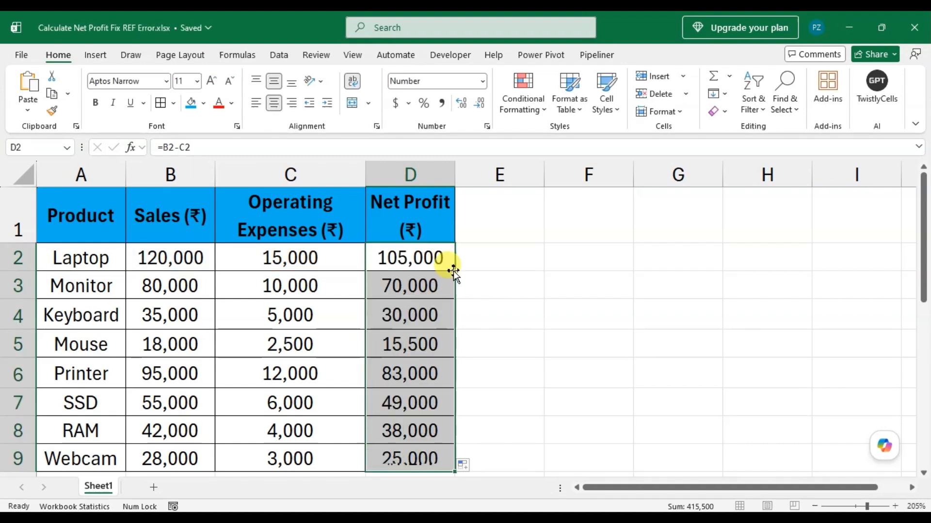
{"action": "left_click", "coordinate": [587, 261]}
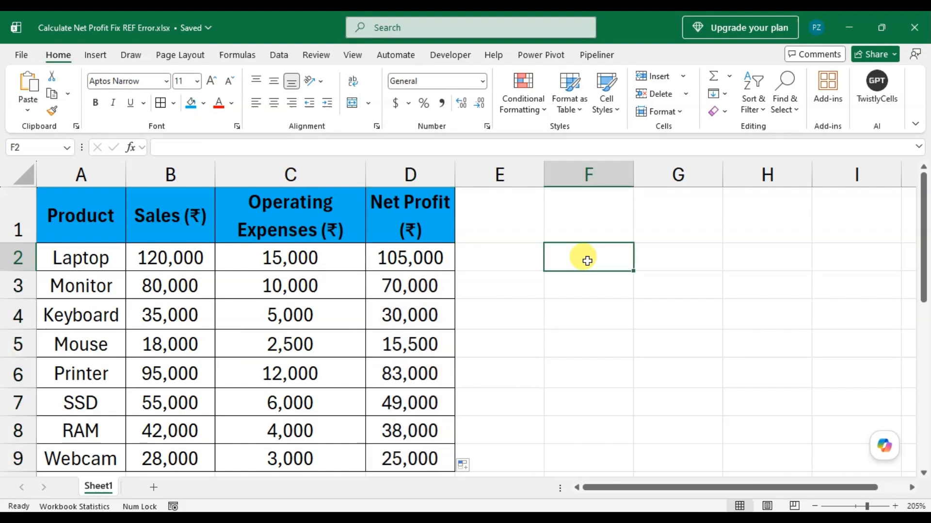
{"action": "left_click", "coordinate": [479, 342]}
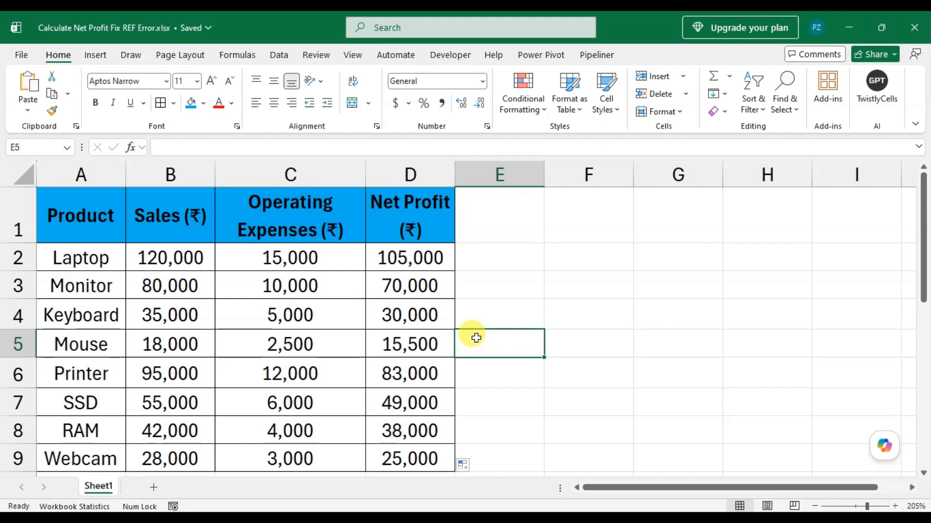
Step: Add the column header "Profit Status" in cell E1
{"action": "left_click", "coordinate": [509, 204]}
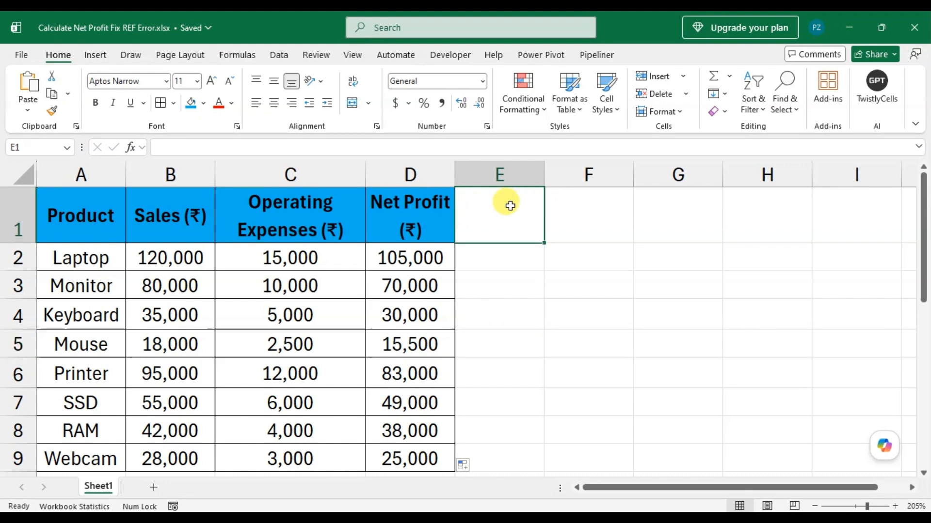
{"action": "type", "text": "Profit "}
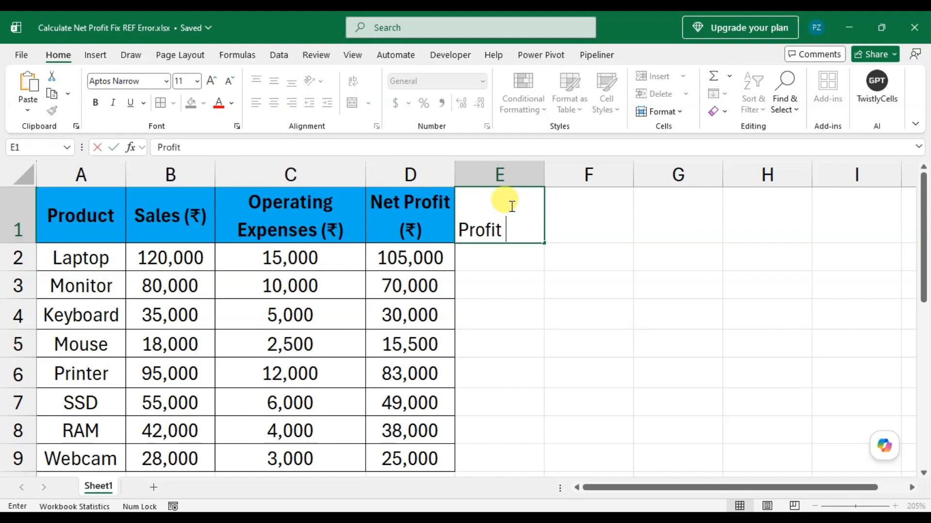
{"action": "type", "text": "Statu"}
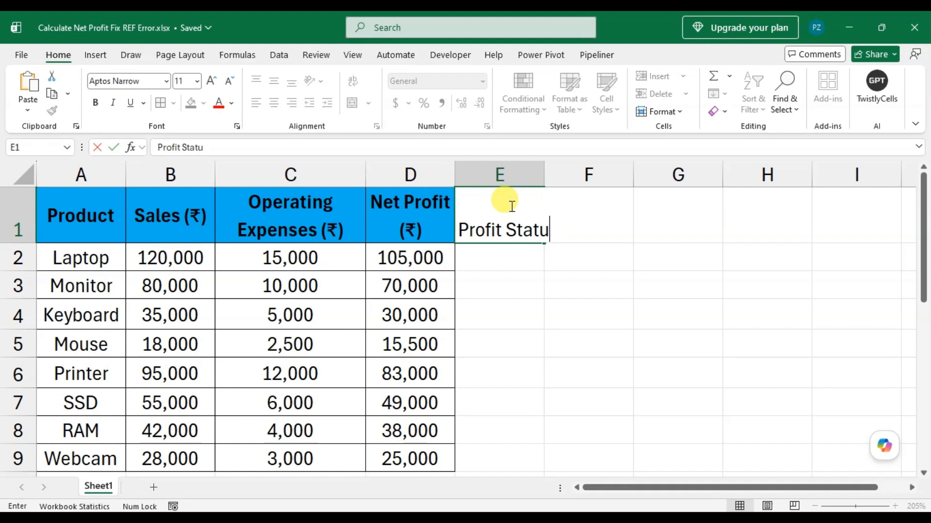
{"action": "type", "text": "s"}
{"action": "key", "text": "Return"}
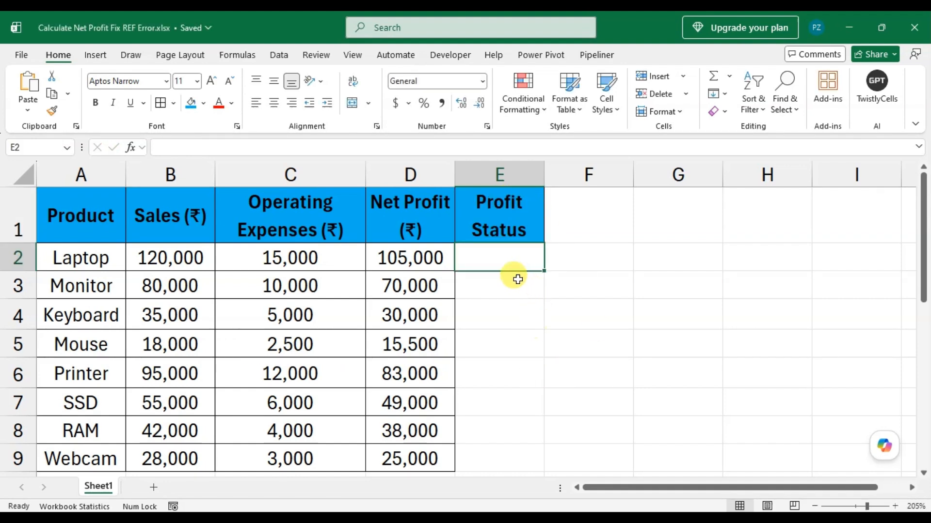
Step: Enter =IF(D2>20000,"High Profit","Normal Profit") in cell E2 as the Profit Status formula
{"action": "type", "text": "="}
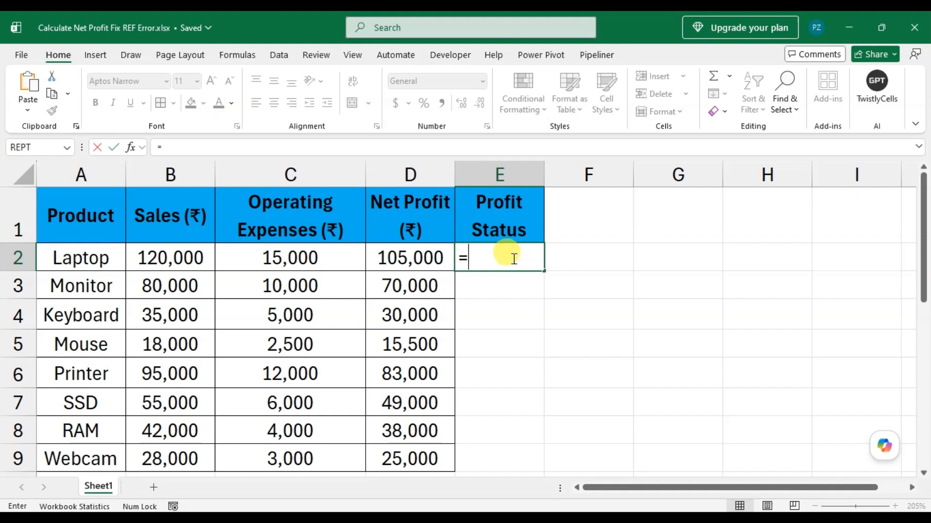
{"action": "type", "text": "if"}
{"action": "key", "text": "Tab"}
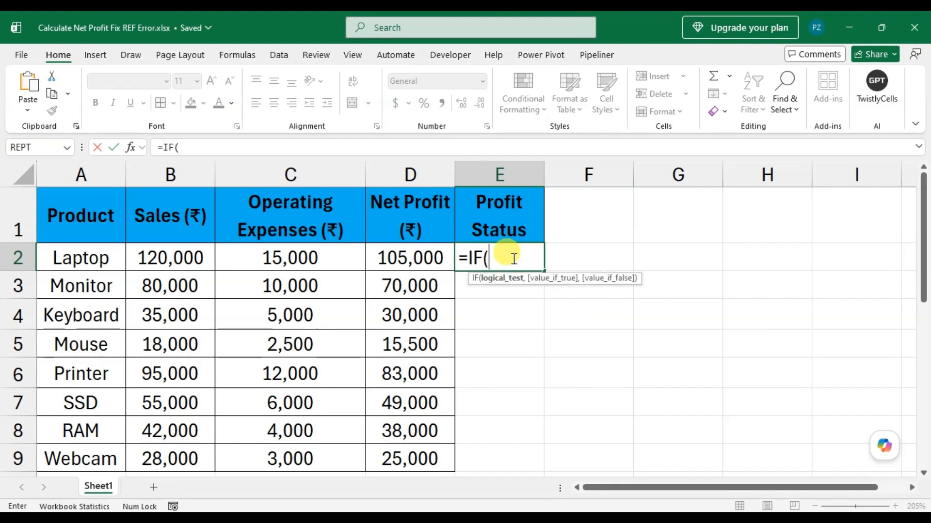
{"action": "key", "text": "Left"}
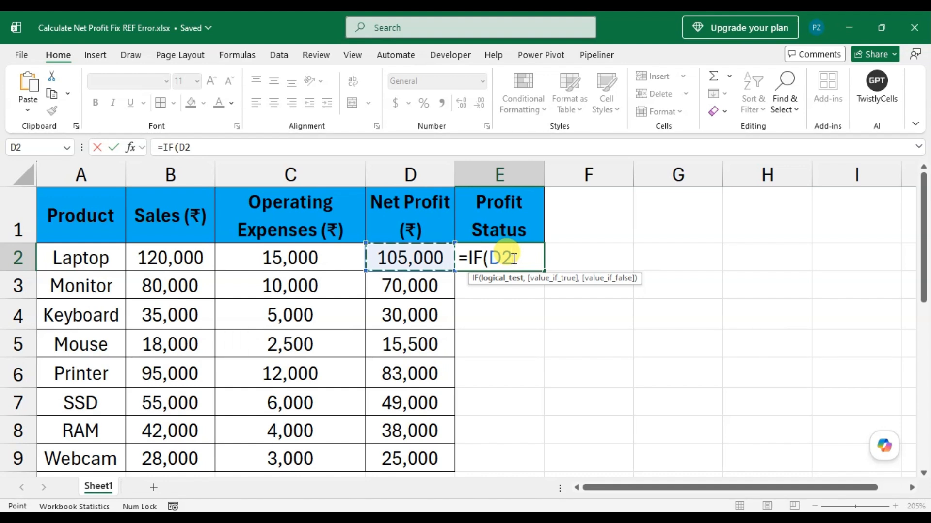
{"action": "type", "text": ">20000"}
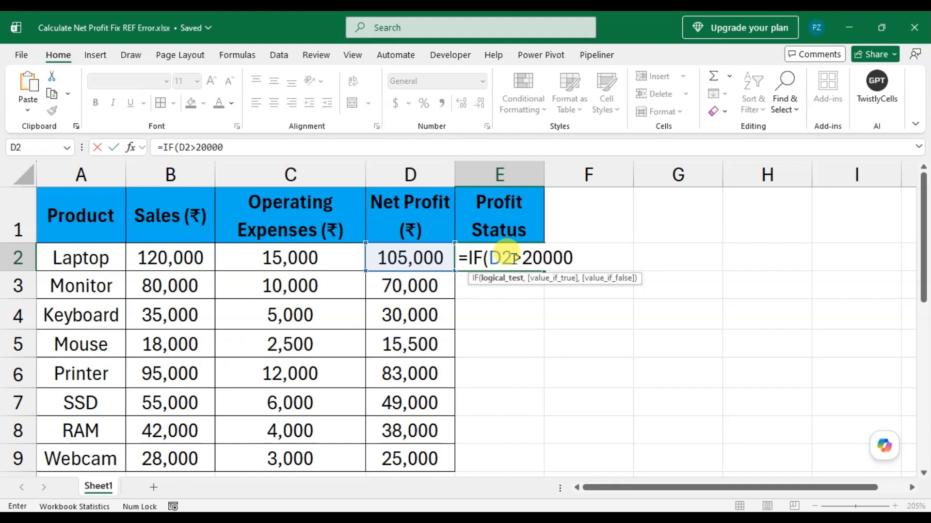
{"action": "type", "text": ","}
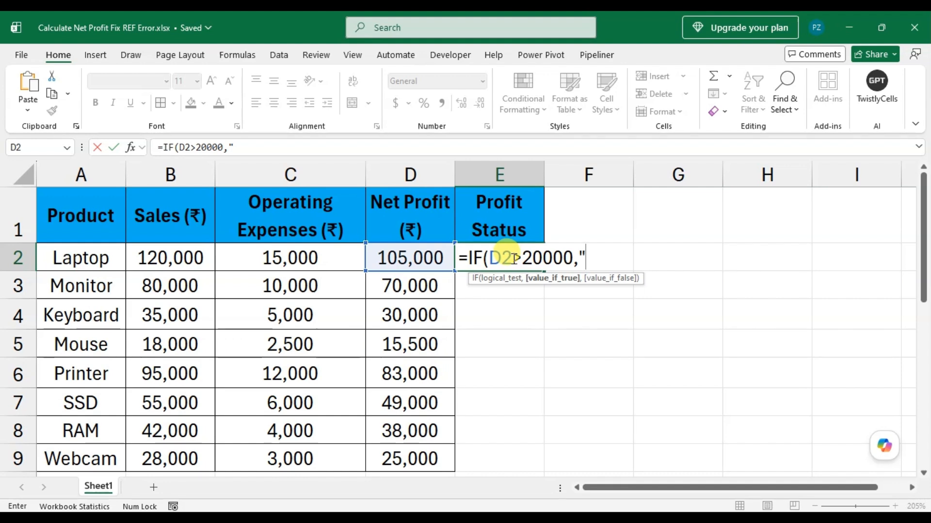
{"action": "type", "text": "\"High"}
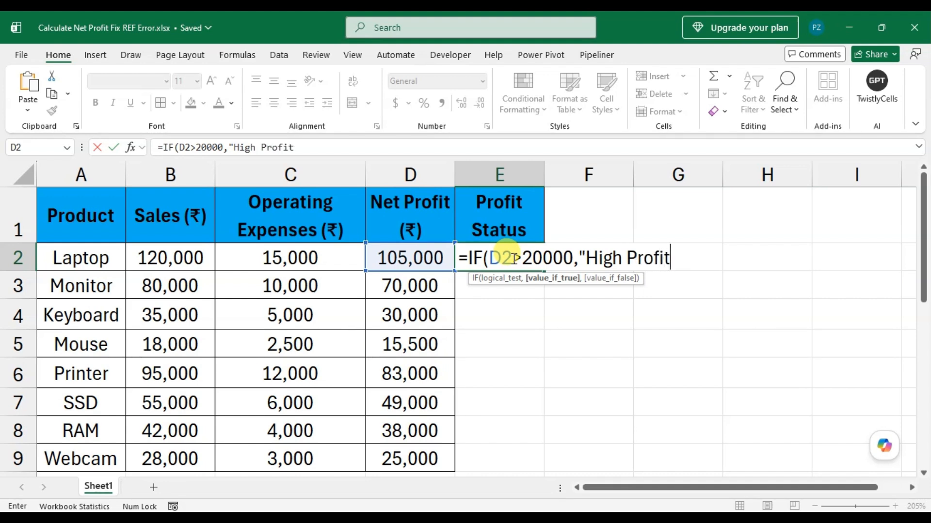
{"action": "type", "text": "Profit\",\"N"}
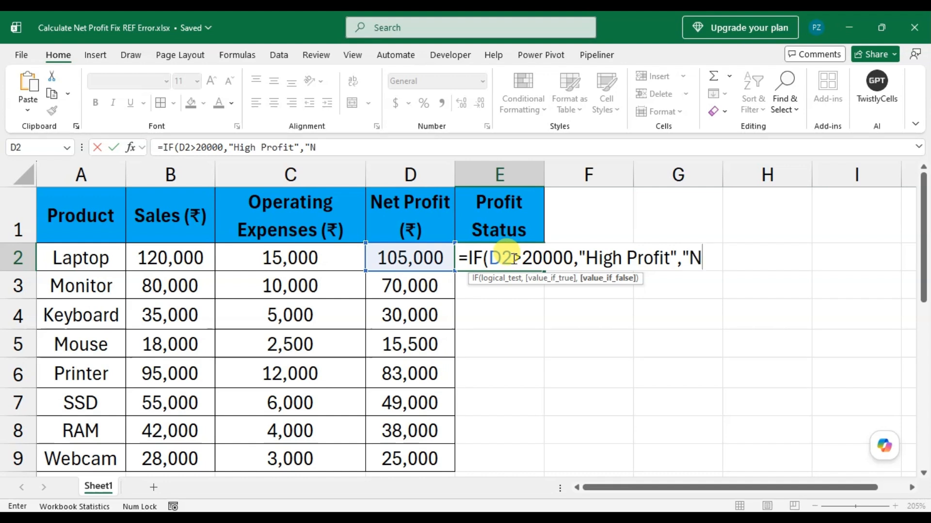
{"action": "type", "text": "ormal"}
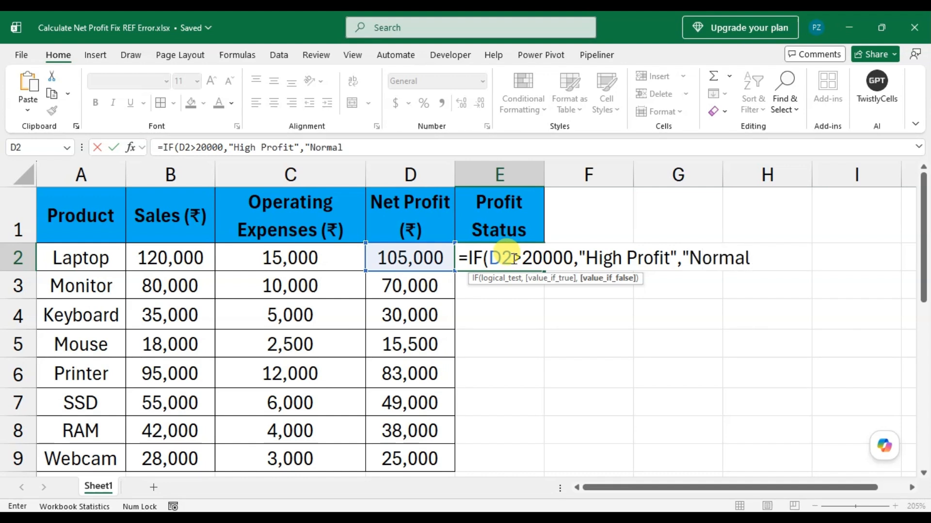
{"action": "type", "text": " Profit"}
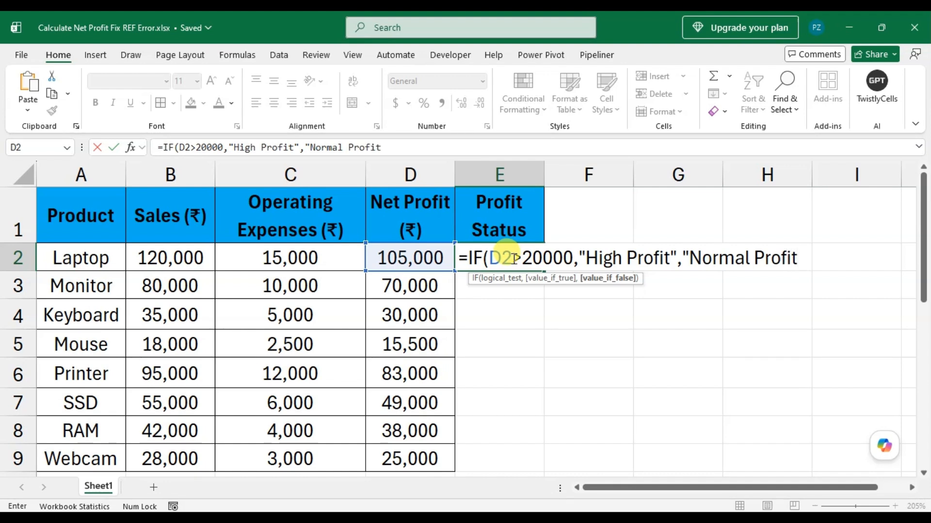
{"action": "type", "text": "\")"}
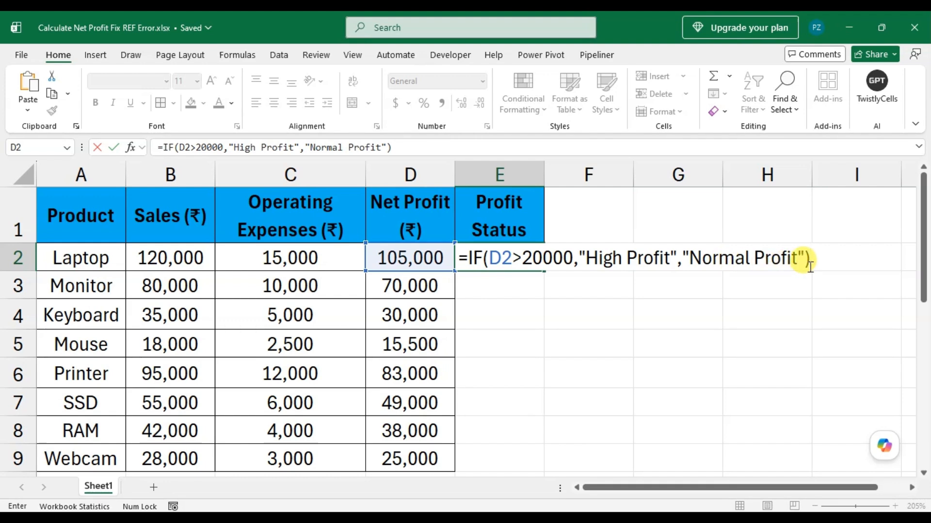
{"action": "key", "text": "Return"}
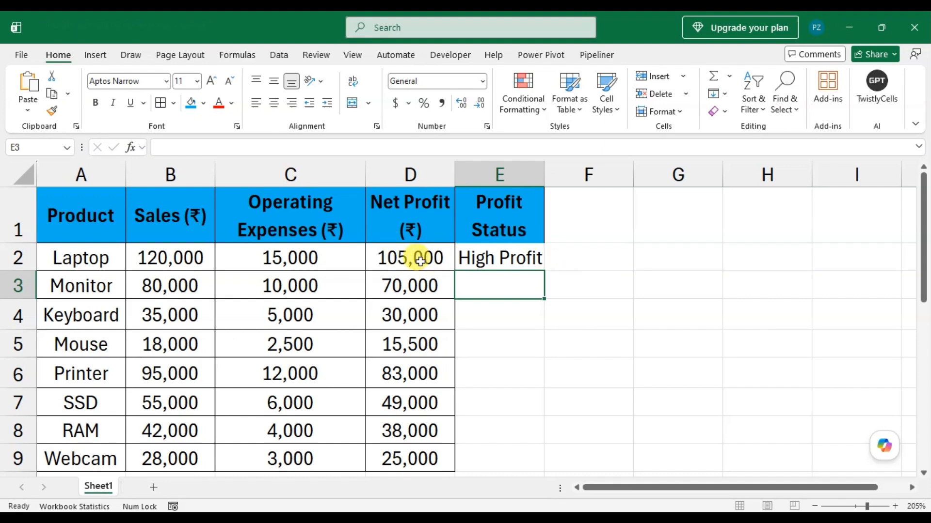
Step: Fill the Profit Status formula from E2 down through E9 and auto-fit the width of column E
{"action": "left_click", "coordinate": [425, 260]}
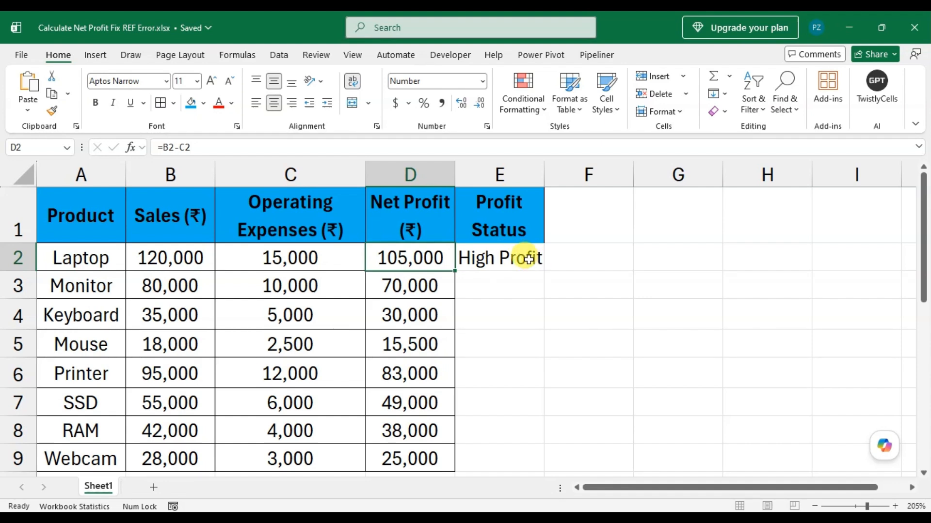
{"action": "left_click", "coordinate": [528, 260]}
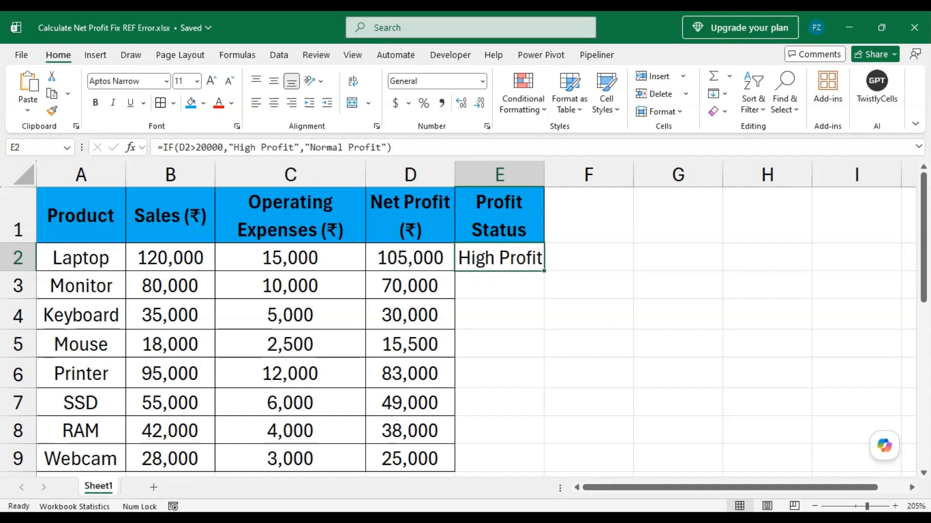
{"action": "double_click", "coordinate": [544, 271]}
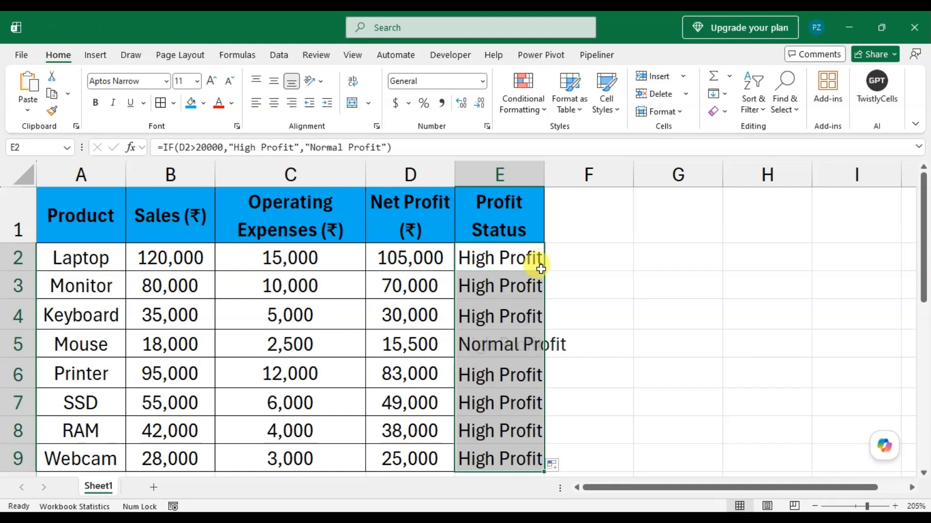
{"action": "left_click_drag", "start_coordinate": [542, 170], "coordinate": [542, 170]}
{"action": "double_click", "coordinate": [542, 170]}
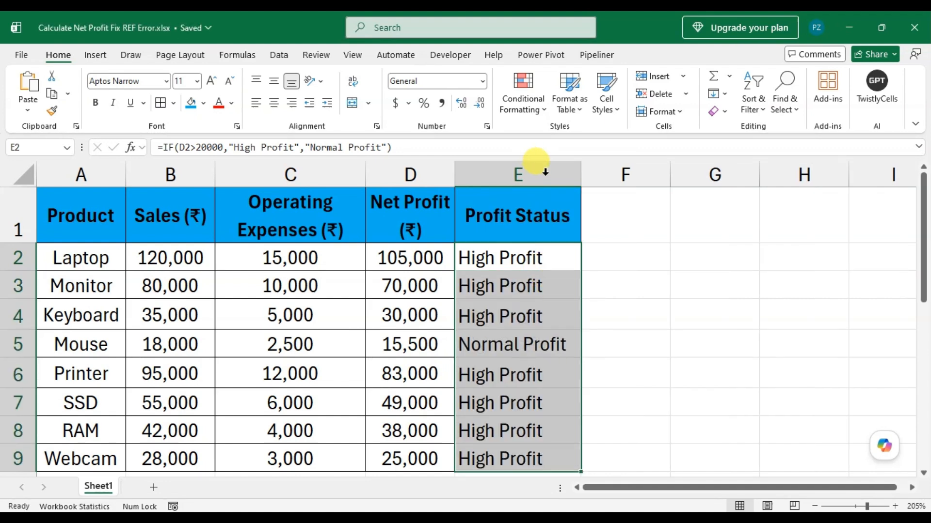
{"action": "left_click", "coordinate": [504, 336]}
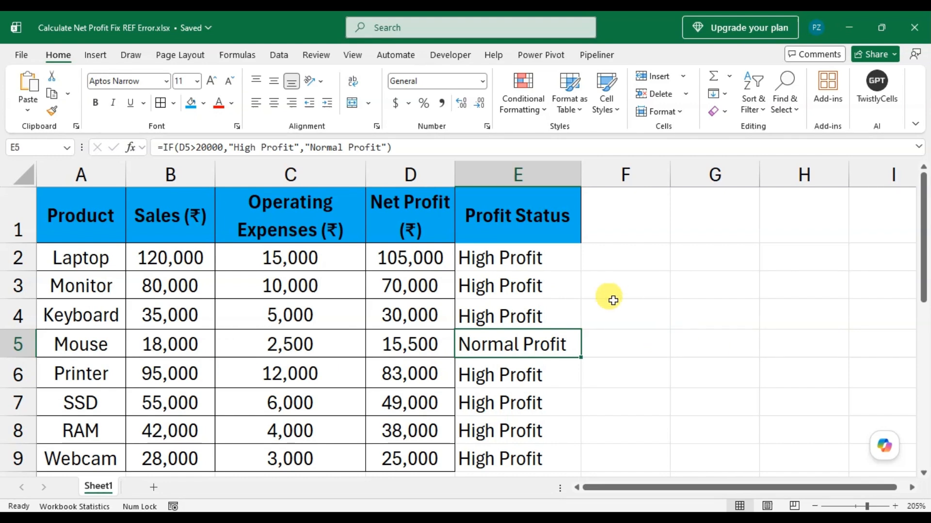
Step: Add a Greater Than conditional formatting rule to D2:D9 for values above 20000 with Green Fill with Dark Green Text
{"action": "left_click_drag", "start_coordinate": [425, 264], "coordinate": [439, 458]}
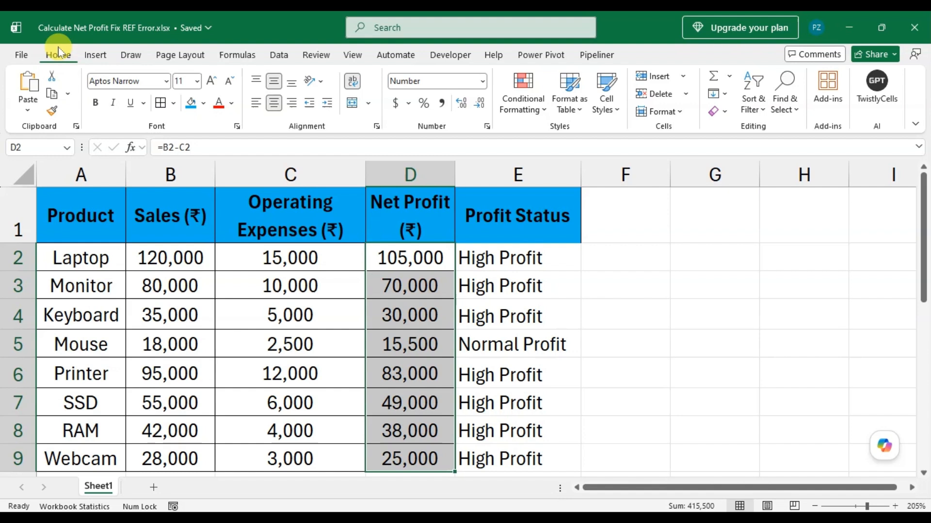
{"action": "left_click", "coordinate": [545, 111]}
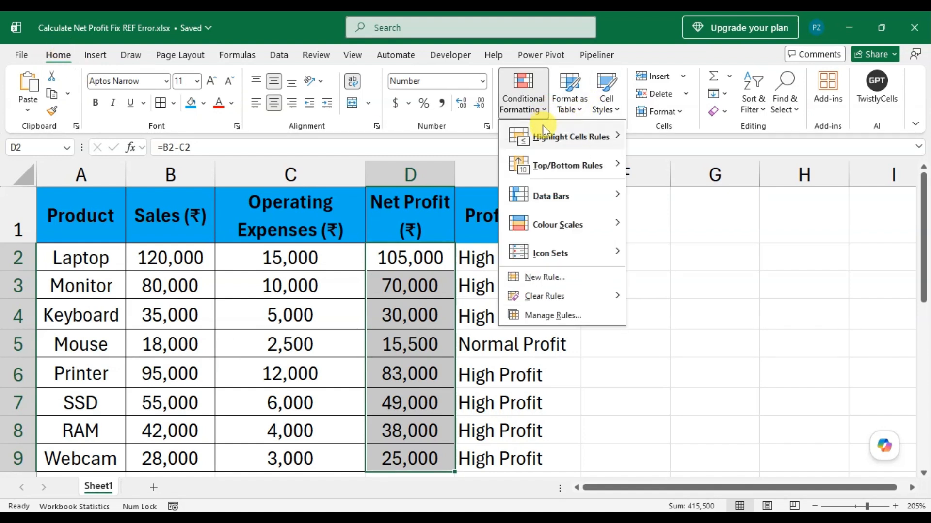
{"action": "mouse_move", "coordinate": [563, 144]}
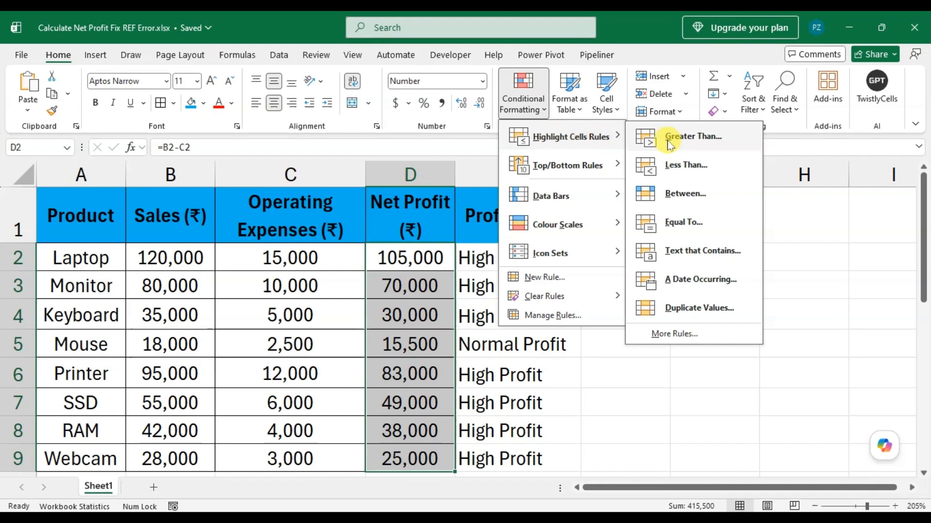
{"action": "left_click", "coordinate": [694, 138]}
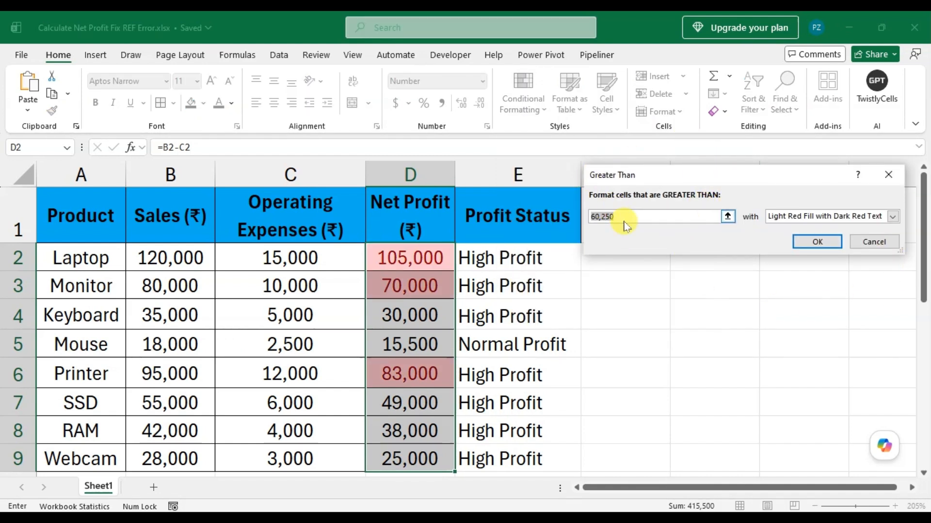
{"action": "double_click", "coordinate": [603, 216]}
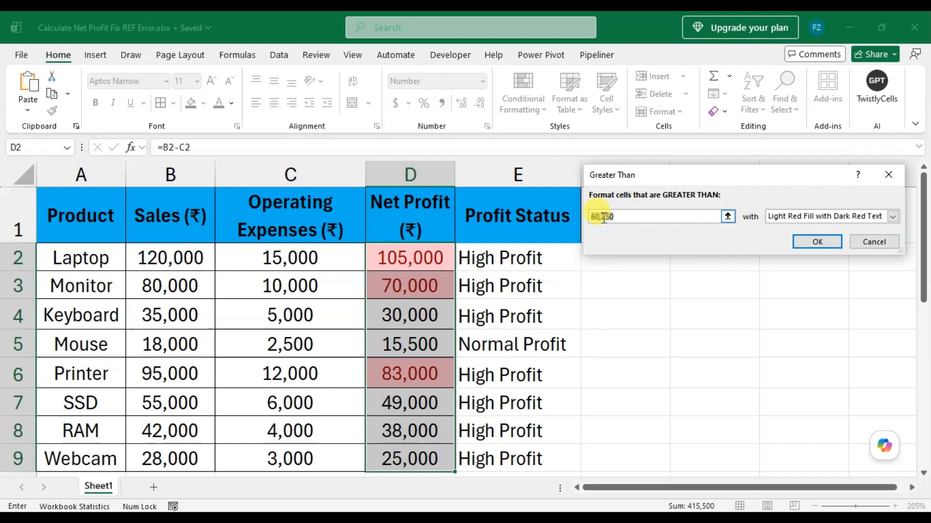
{"action": "type", "text": "20000"}
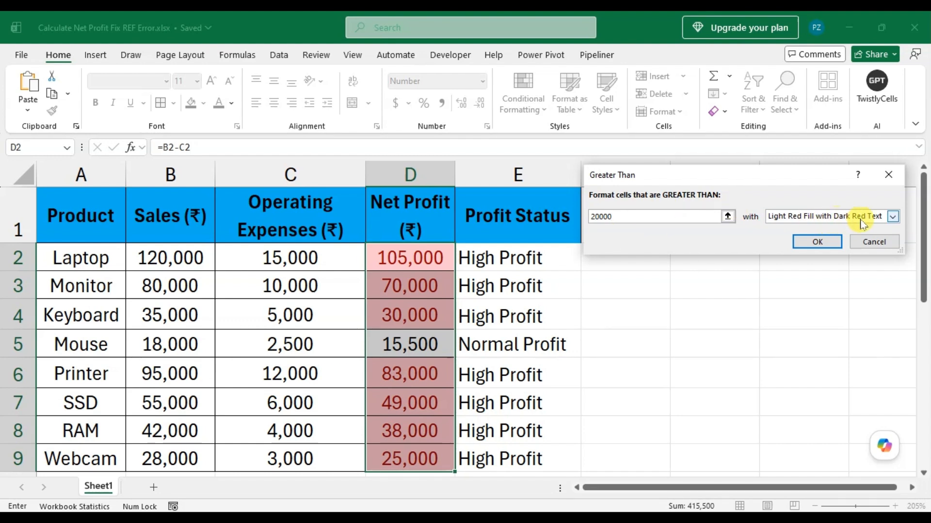
{"action": "left_click", "coordinate": [893, 218]}
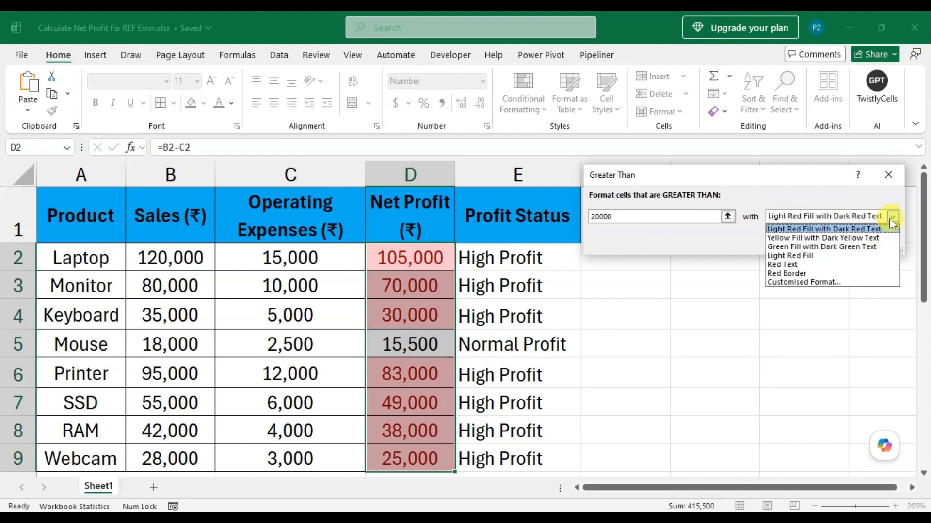
{"action": "left_click", "coordinate": [854, 248]}
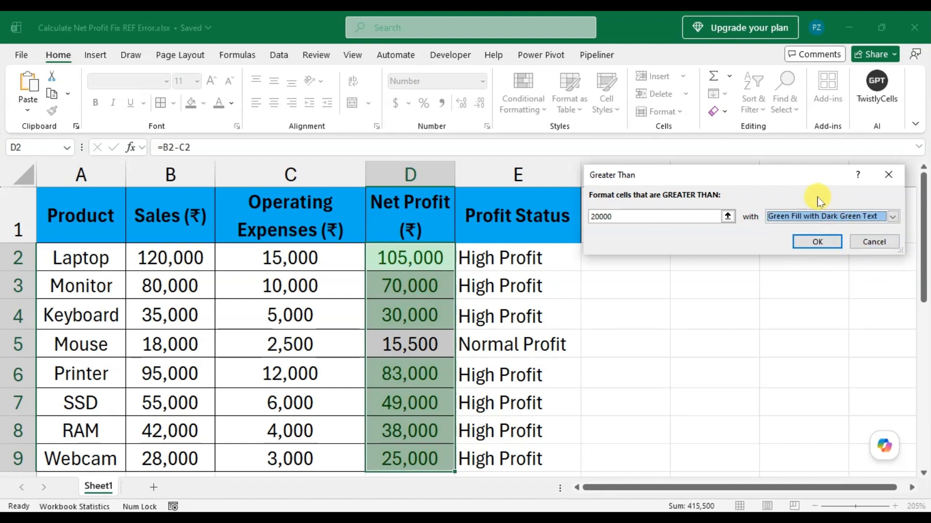
{"action": "left_click", "coordinate": [817, 243]}
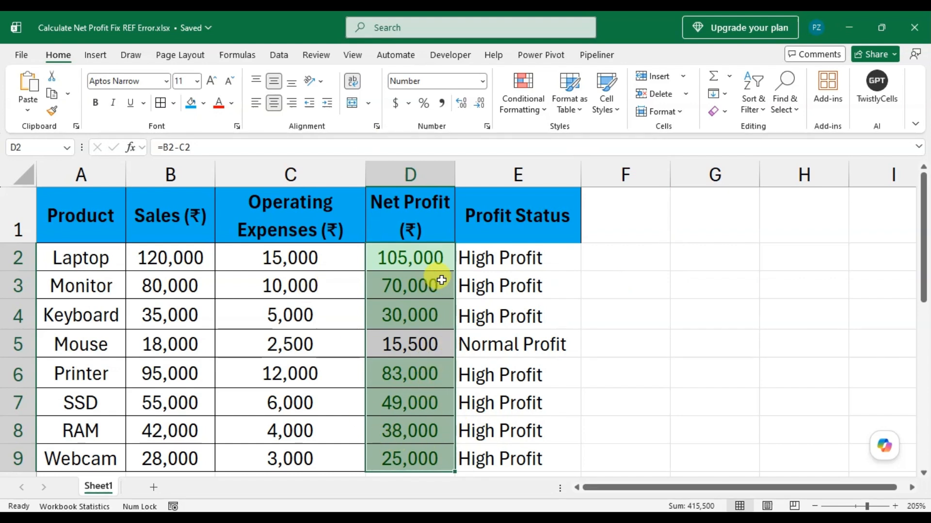
Step: Add a Less Than conditional formatting rule to D2:D9 for values below 20000 with Light Red Fill with Dark Red Text
{"action": "left_click", "coordinate": [521, 108]}
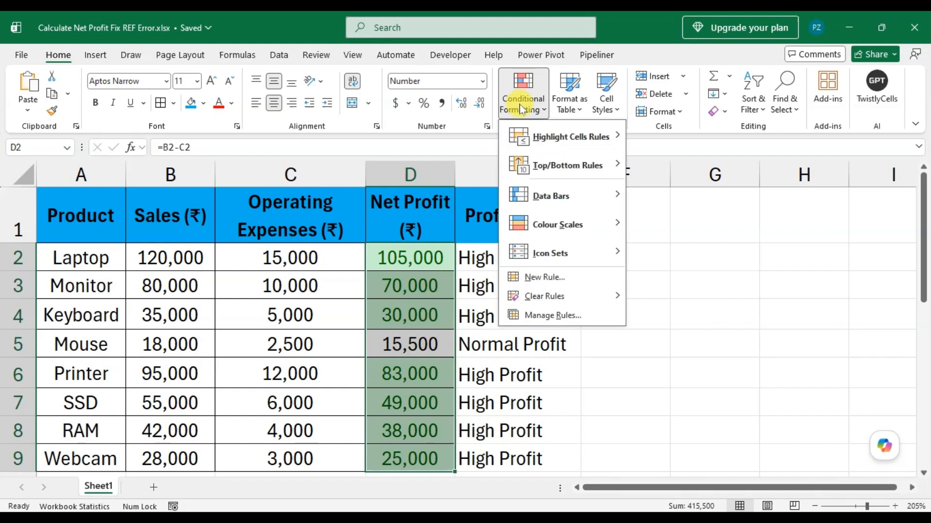
{"action": "mouse_move", "coordinate": [577, 149]}
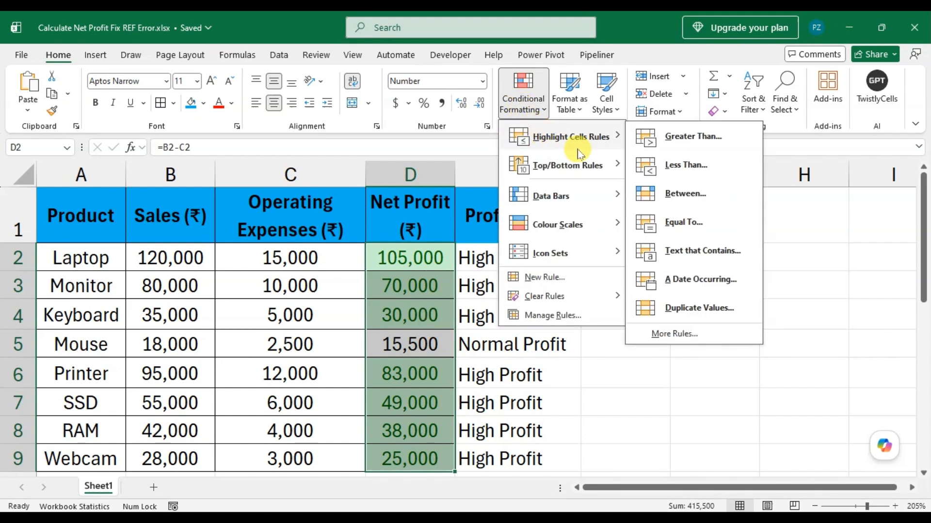
{"action": "left_click", "coordinate": [673, 167]}
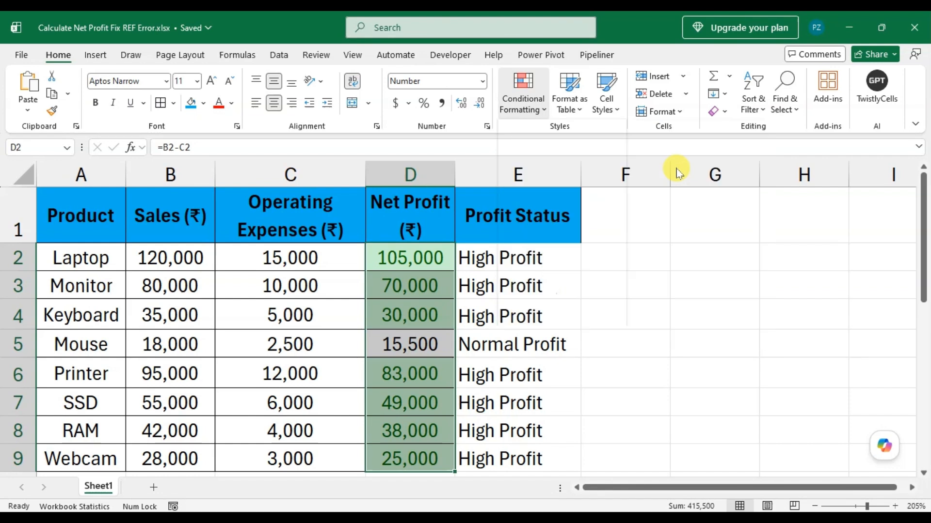
{"action": "type", "text": "2"}
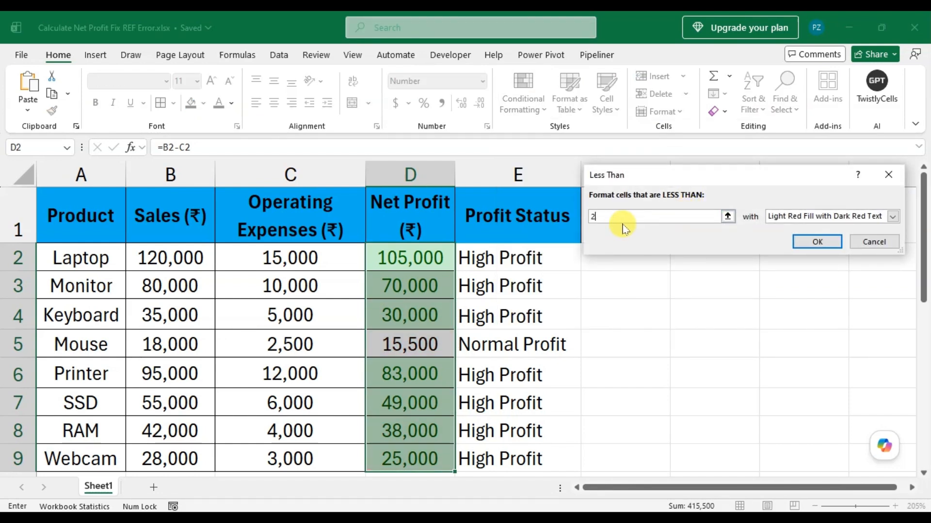
{"action": "type", "text": "0000"}
{"action": "key", "text": "Tab"}
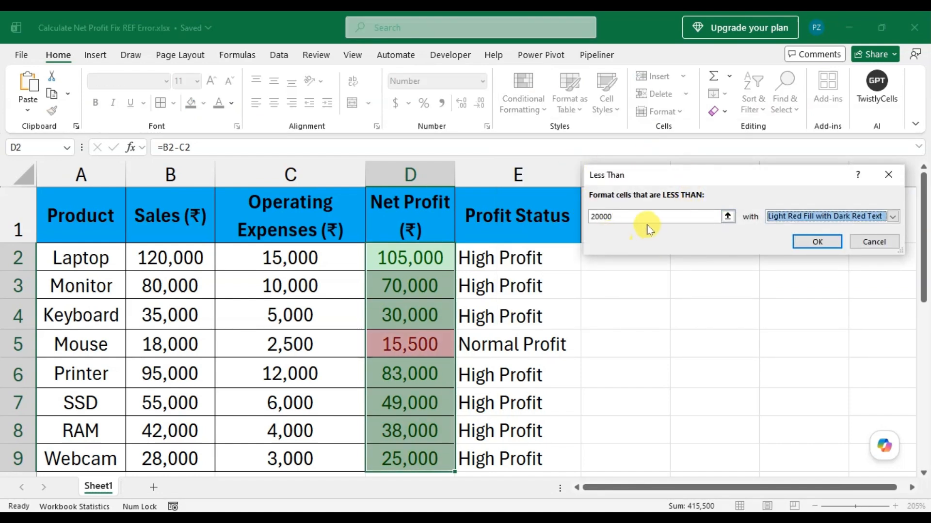
{"action": "left_click", "coordinate": [893, 219]}
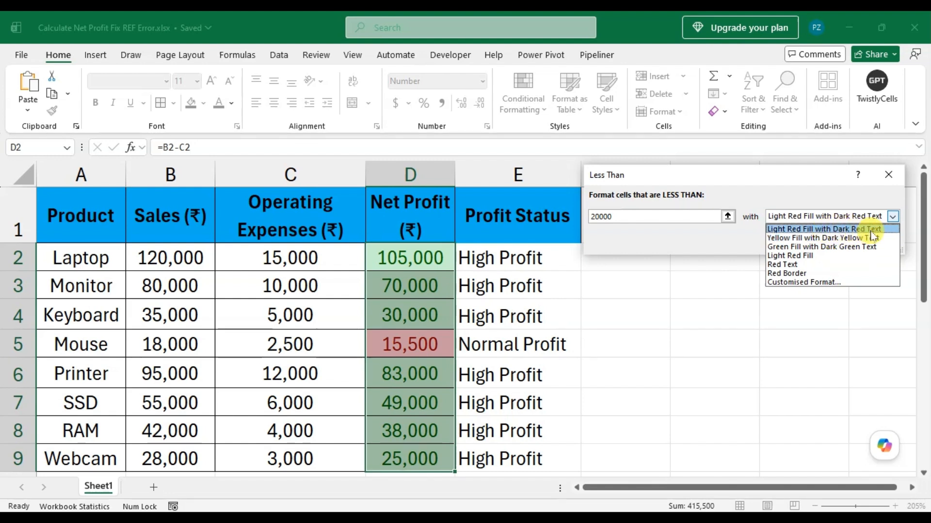
{"action": "left_click", "coordinate": [895, 231]}
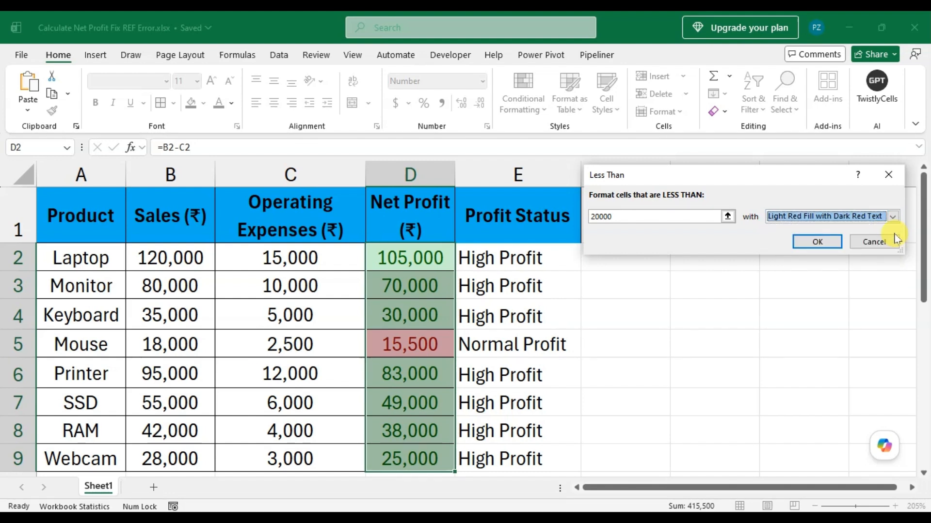
{"action": "left_click", "coordinate": [817, 242]}
{"action": "left_click", "coordinate": [584, 315]}
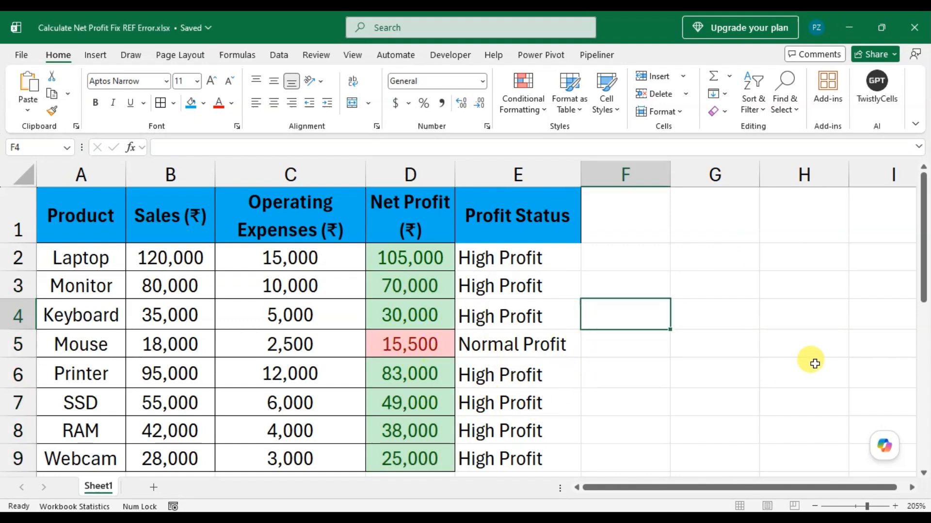
{"action": "left_click", "coordinate": [543, 345]}
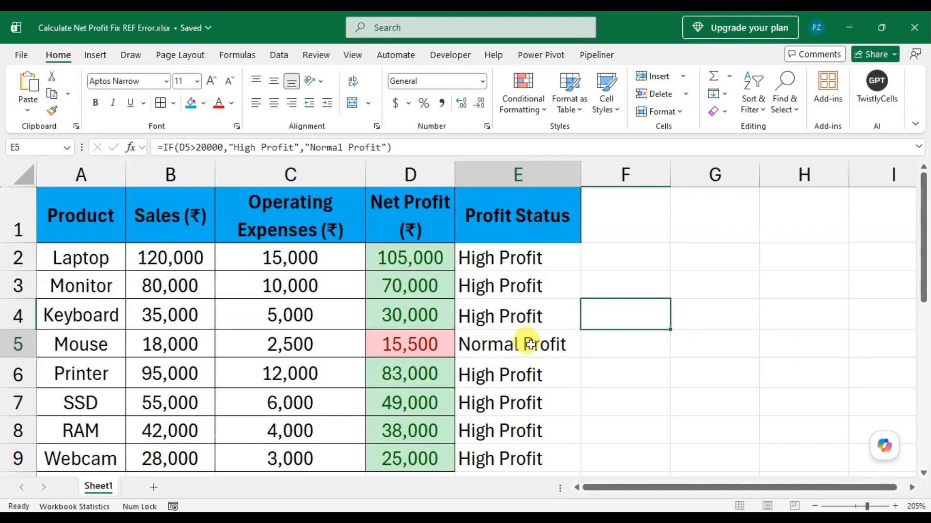